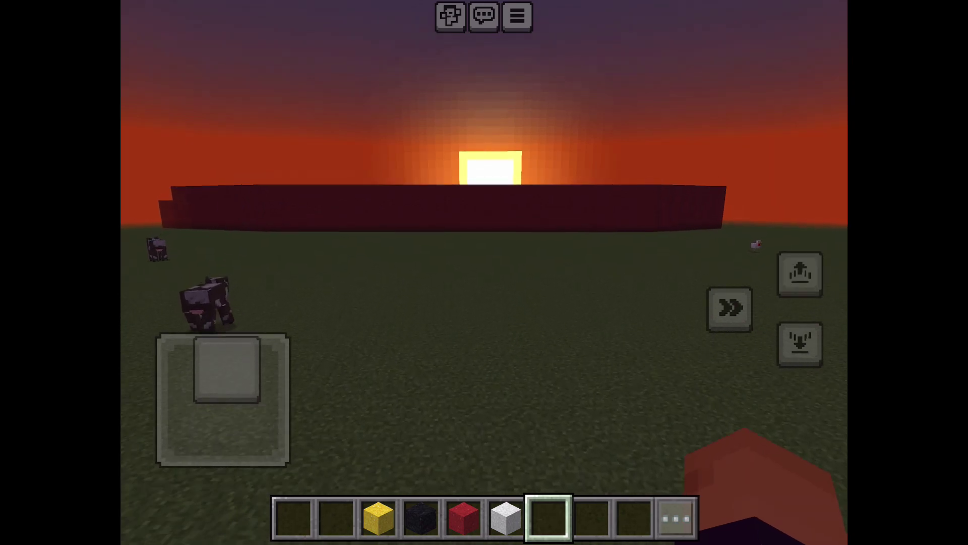
# Turn the view from the sunset toward the long dark-red block wall, seen close from its end.
pyautogui.moveTo(821, 356)
pyautogui.mouseDown()
pyautogui.moveTo(747, 443)
pyautogui.moveTo(680, 440)
pyautogui.mouseUp()
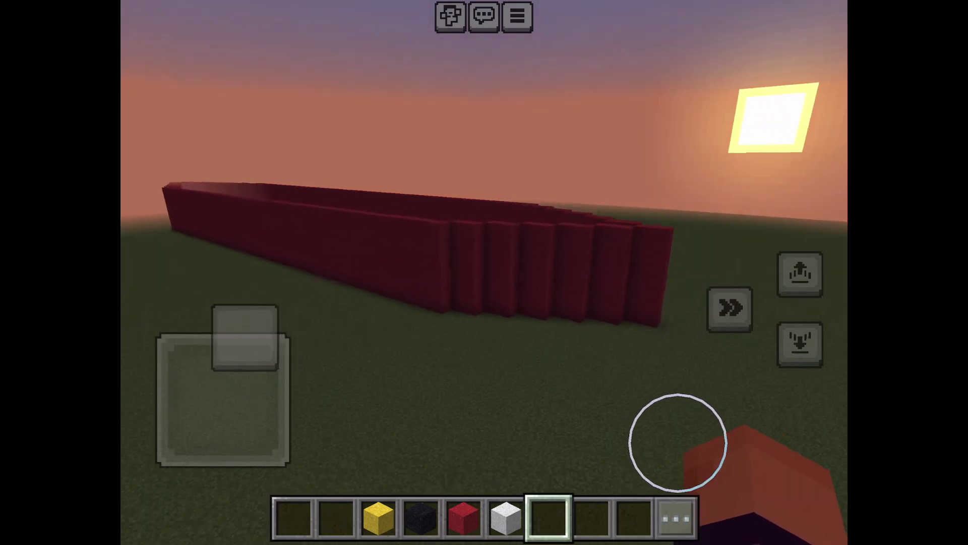
# Walk to the red hull and move forward along the outside of its wall.
pyautogui.moveTo(246, 339); pyautogui.dragTo(261, 373)
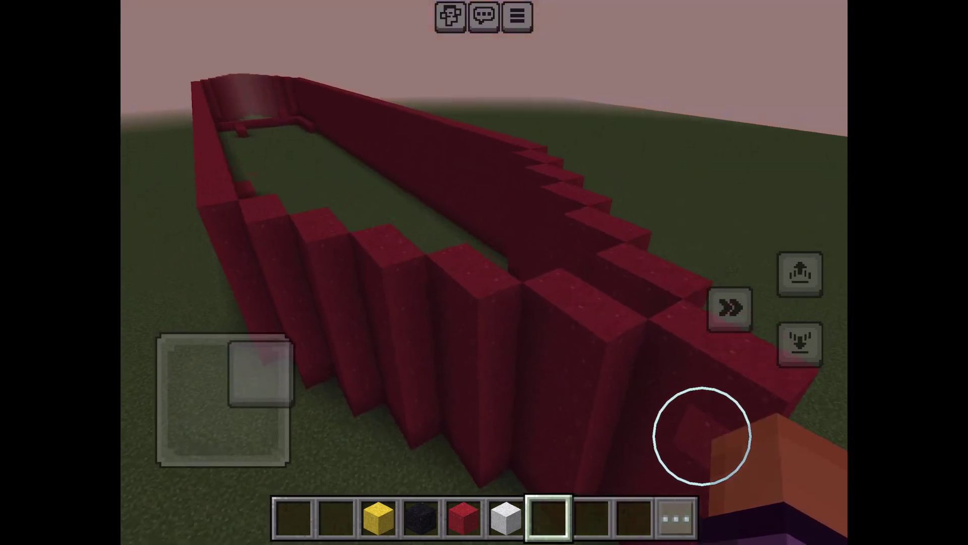
pyautogui.moveTo(702, 436); pyautogui.dragTo(641, 437)
pyautogui.moveTo(257, 365); pyautogui.dragTo(183, 345)
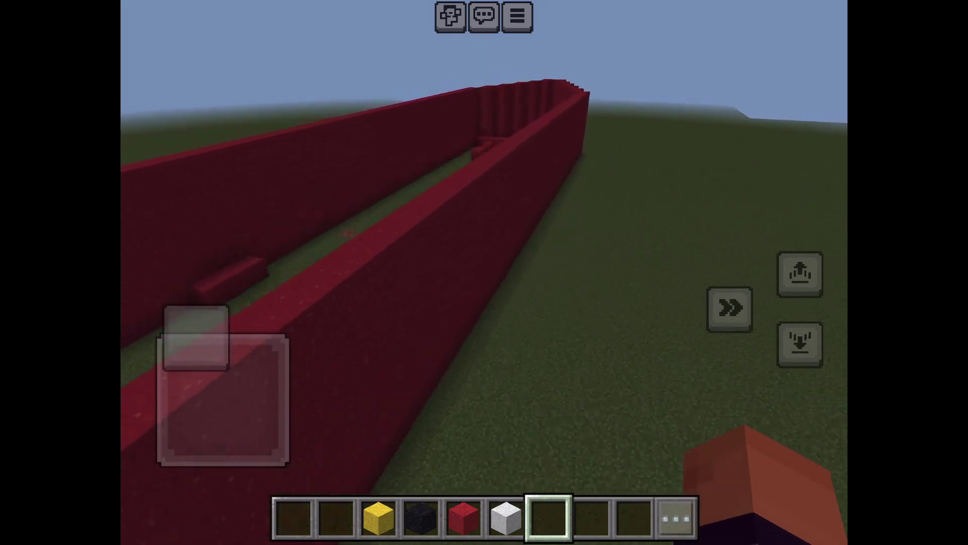
pyautogui.moveTo(681, 402); pyautogui.dragTo(718, 401)
pyautogui.moveTo(183, 345); pyautogui.dragTo(206, 333)
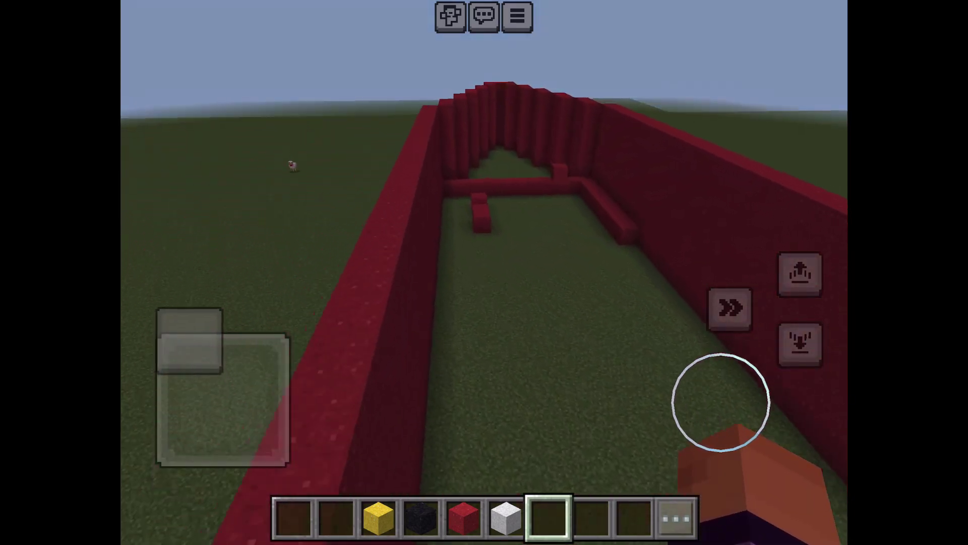
pyautogui.moveTo(717, 401); pyautogui.dragTo(734, 408)
pyautogui.moveTo(206, 333); pyautogui.dragTo(199, 333)
pyautogui.moveTo(735, 408); pyautogui.dragTo(702, 397)
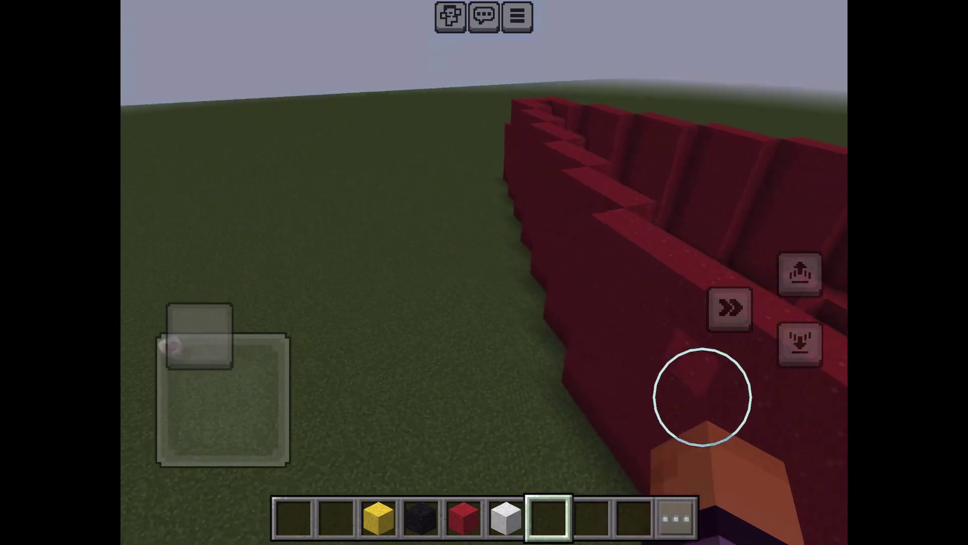
# Approach the stepped end, fly onto the wall top, and look down the hull toward its curved end.
pyautogui.moveTo(199, 333); pyautogui.dragTo(201, 334)
pyautogui.moveTo(719, 393); pyautogui.dragTo(773, 395)
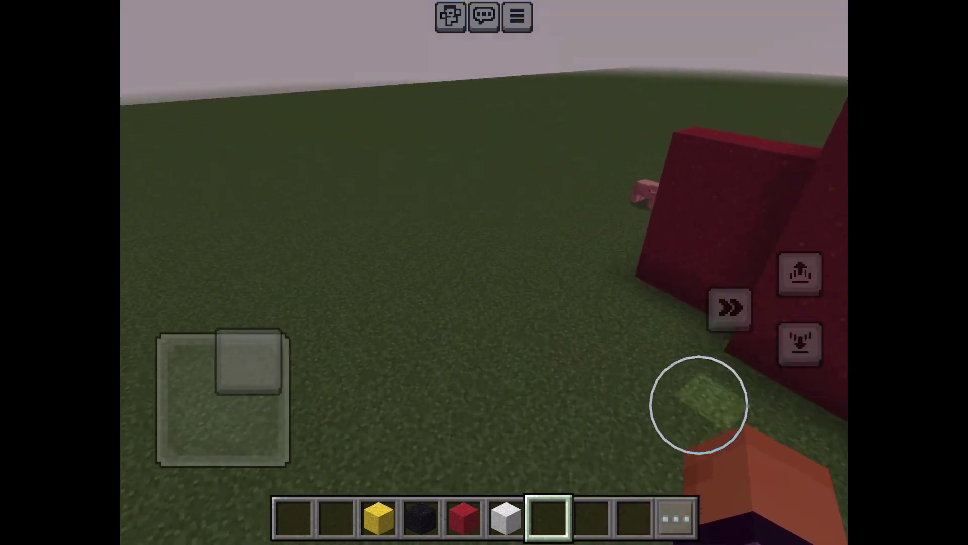
pyautogui.moveTo(201, 334); pyautogui.dragTo(224, 334)
pyautogui.moveTo(774, 395); pyautogui.dragTo(725, 408)
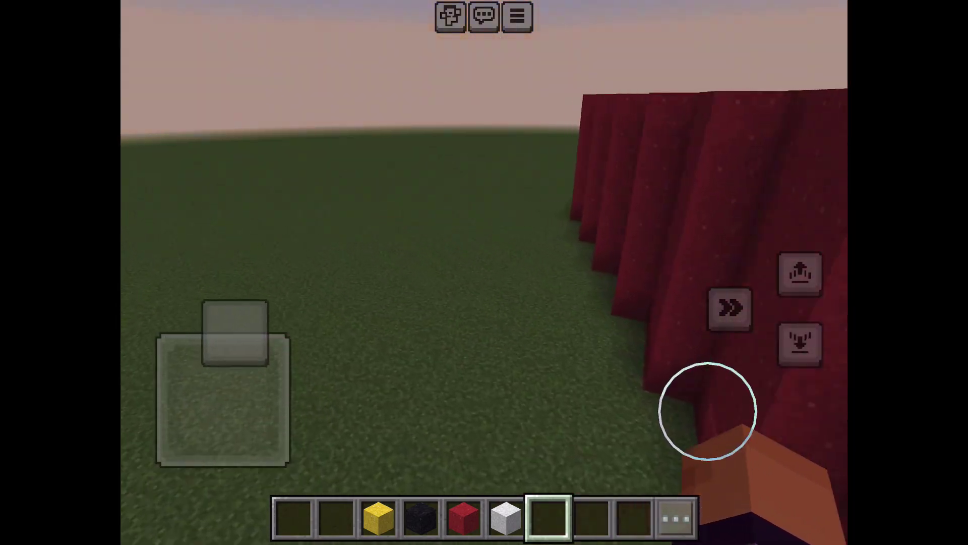
pyautogui.moveTo(225, 333); pyautogui.dragTo(225, 333)
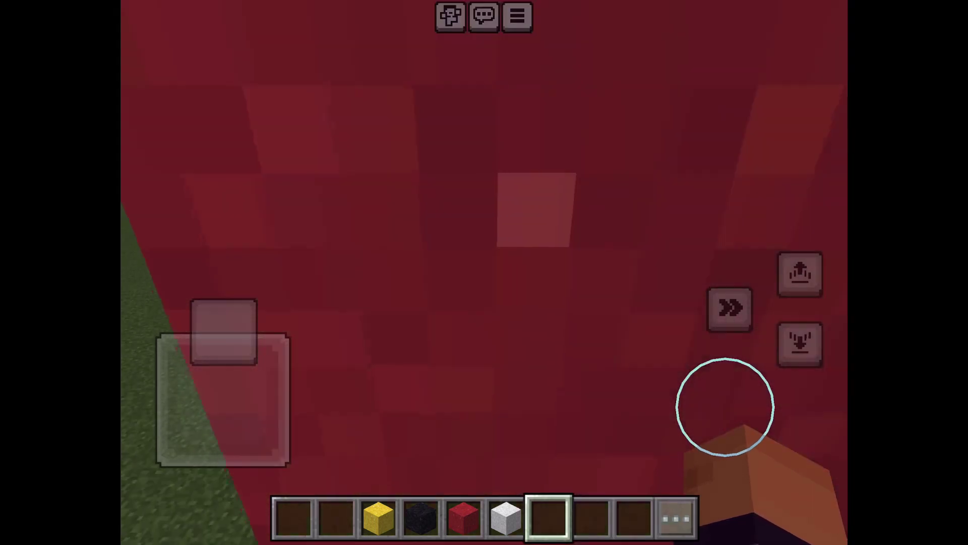
pyautogui.moveTo(725, 409); pyautogui.dragTo(725, 423)
pyautogui.moveTo(224, 333); pyautogui.dragTo(225, 333)
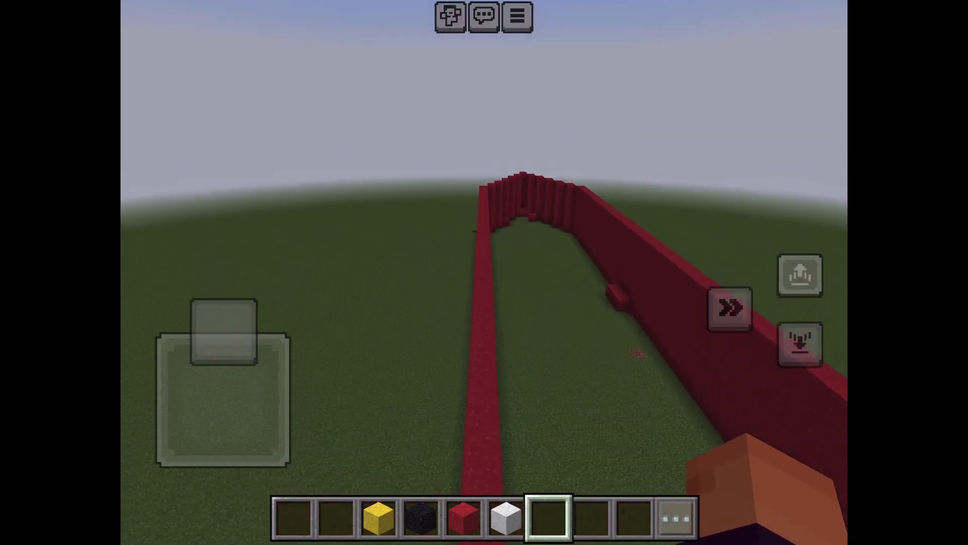
# Move along the stepped bow wall while looking down at the enclosed grass.
pyautogui.moveTo(696, 409); pyautogui.dragTo(715, 474)
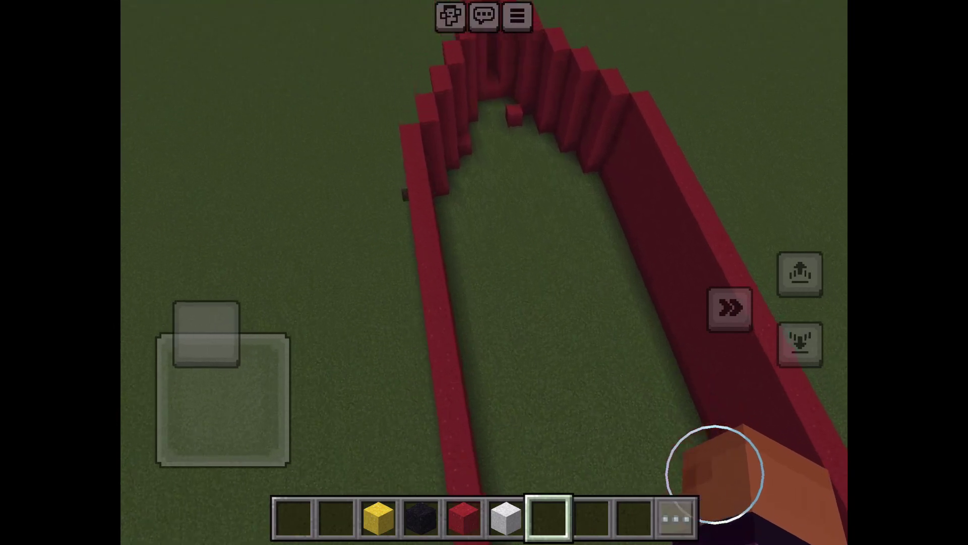
pyautogui.moveTo(205, 333); pyautogui.dragTo(163, 393)
pyautogui.moveTo(715, 472); pyautogui.dragTo(772, 399)
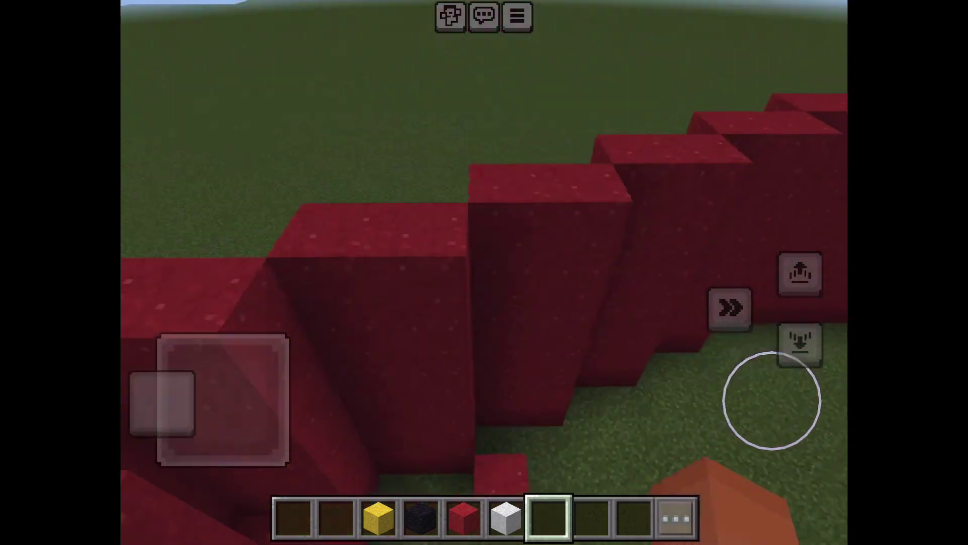
pyautogui.moveTo(163, 393); pyautogui.dragTo(224, 401)
pyautogui.moveTo(772, 400); pyautogui.dragTo(605, 303)
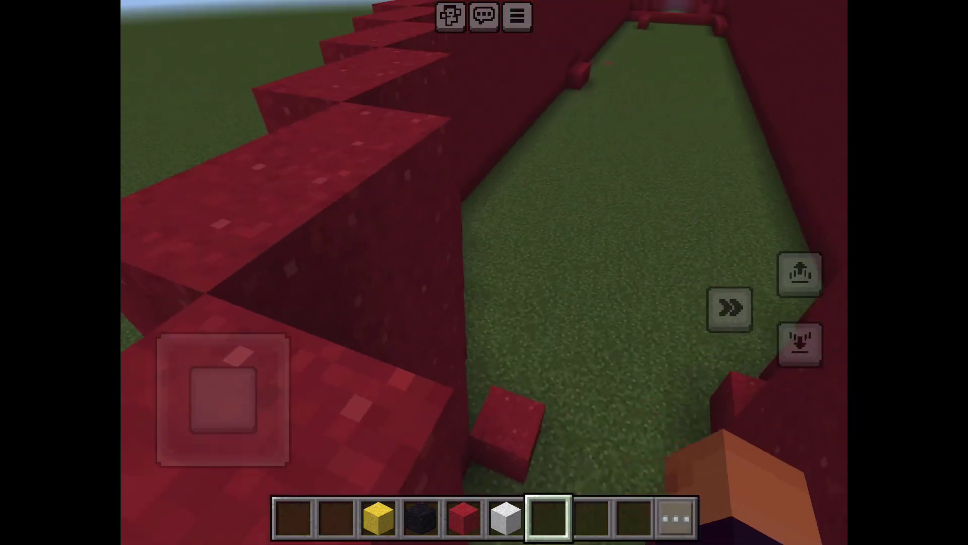
# Drop inside the hull, then fly back up and out above the bow.
pyautogui.moveTo(223, 401); pyautogui.dragTo(201, 409)
pyautogui.moveTo(727, 469); pyautogui.dragTo(725, 390)
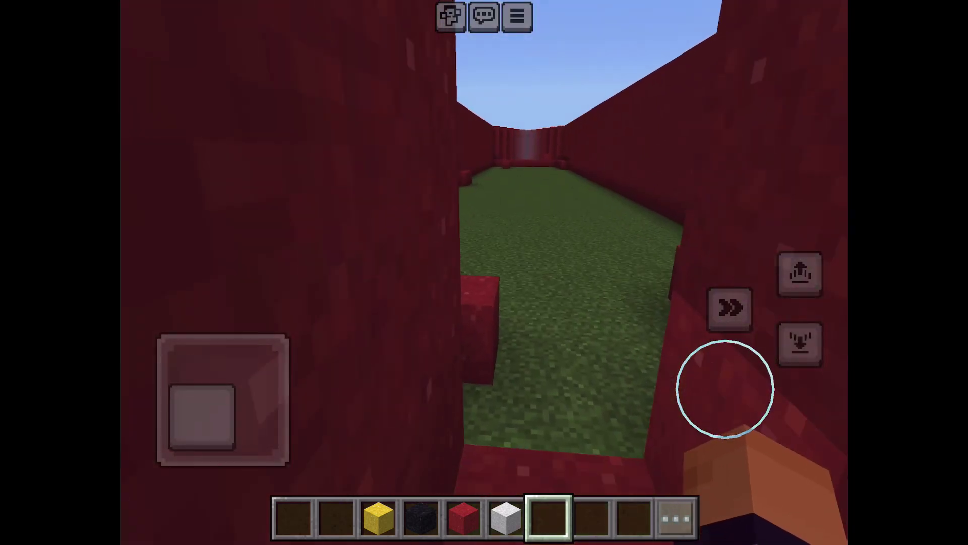
pyautogui.moveTo(200, 417)
pyautogui.mouseDown()
pyautogui.moveTo(235, 427)
pyautogui.moveTo(170, 421)
pyautogui.mouseUp()
# Rise higher and circle toward the hull's side for an angled view of the whole red outline.
pyautogui.moveTo(702, 492); pyautogui.dragTo(702, 442)
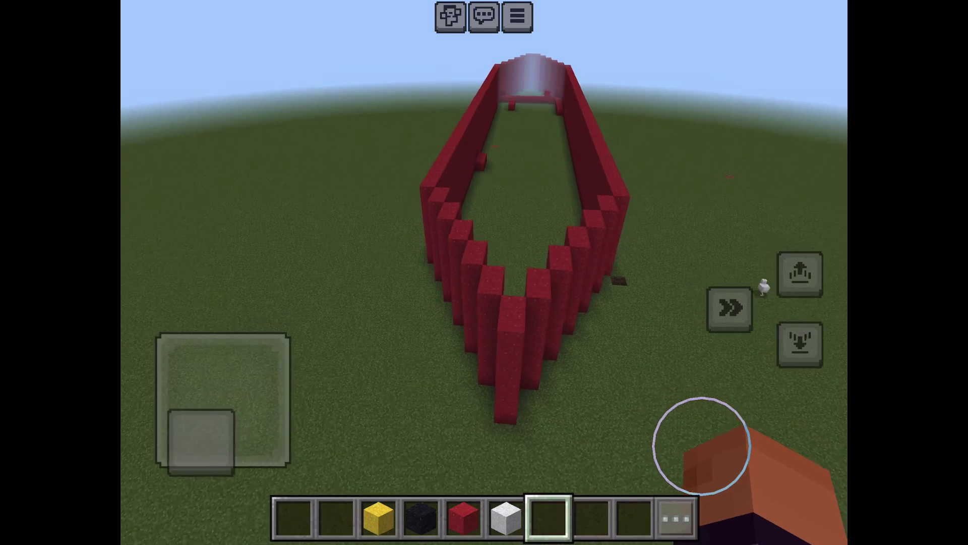
pyautogui.moveTo(171, 419); pyautogui.dragTo(170, 408)
pyautogui.moveTo(702, 441); pyautogui.dragTo(741, 417)
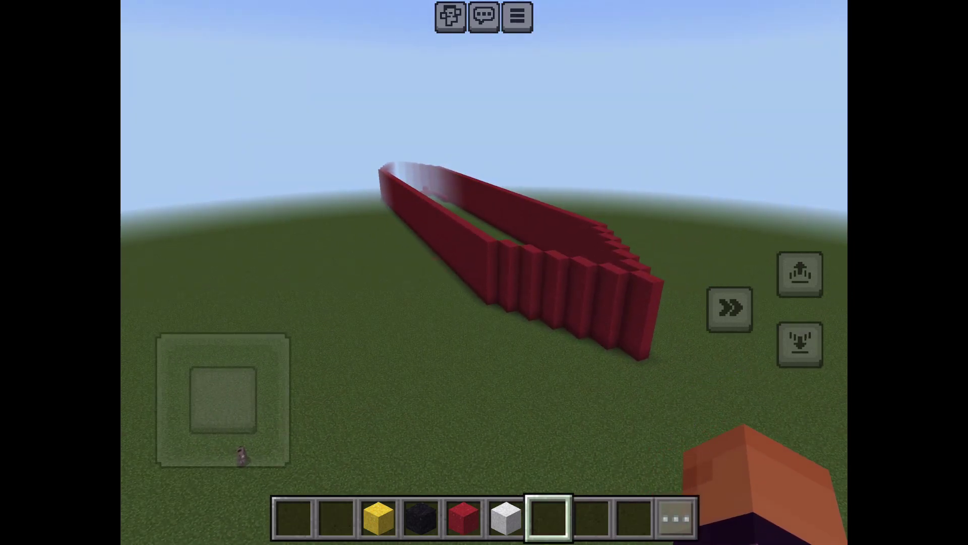
pyautogui.moveTo(722, 469); pyautogui.dragTo(712, 452)
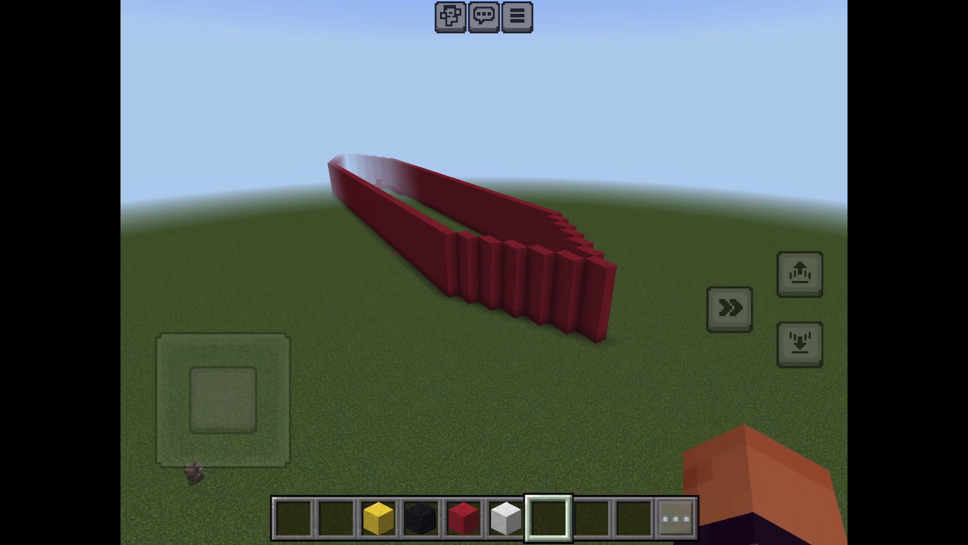